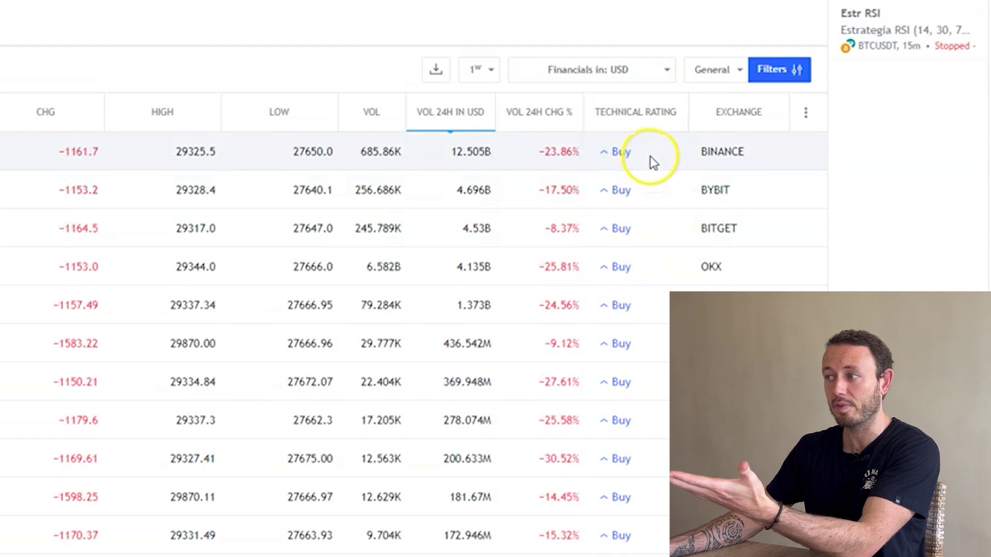
- Compare the BTCUSDT technical ratings on the one-day and one-week timeframes in the screener
left_click(489, 71)
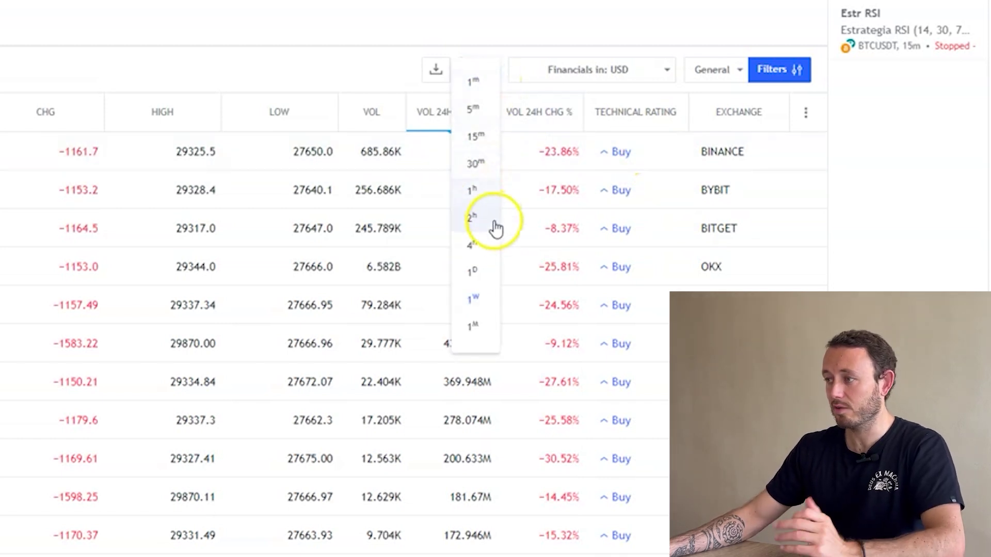
left_click(482, 271)
left_click(480, 69)
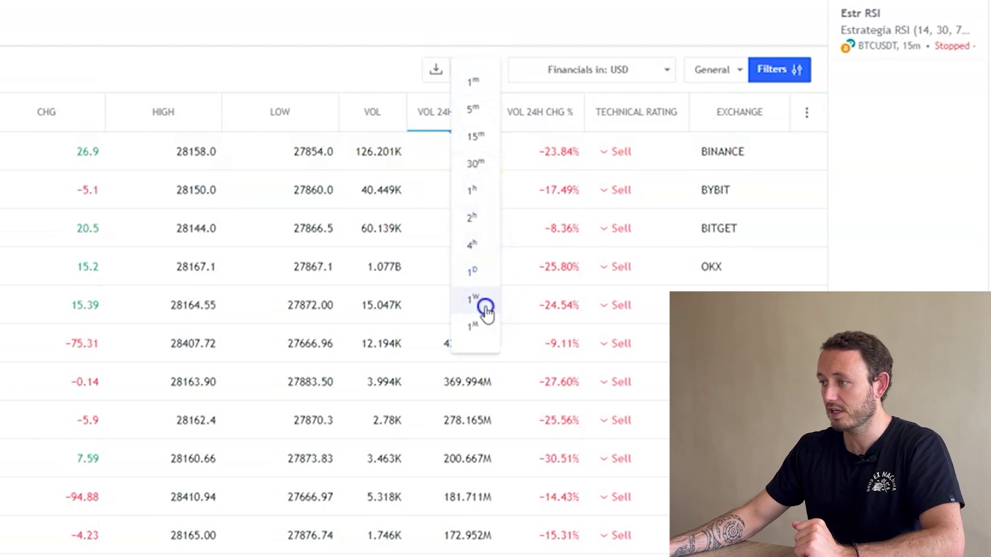
left_click(491, 305)
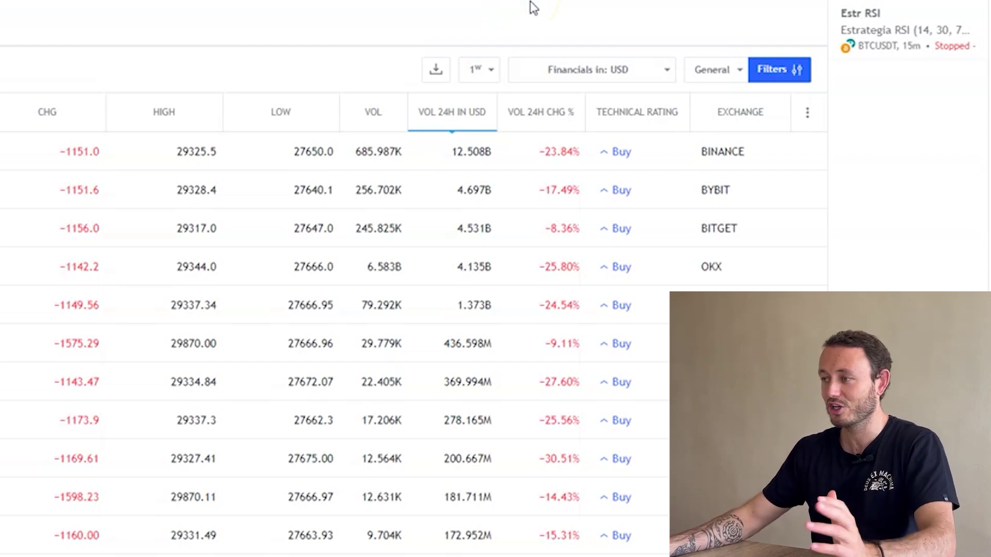
- Search Google for "trading view" in a new browser tab and open the TradingView site
left_click(673, 12)
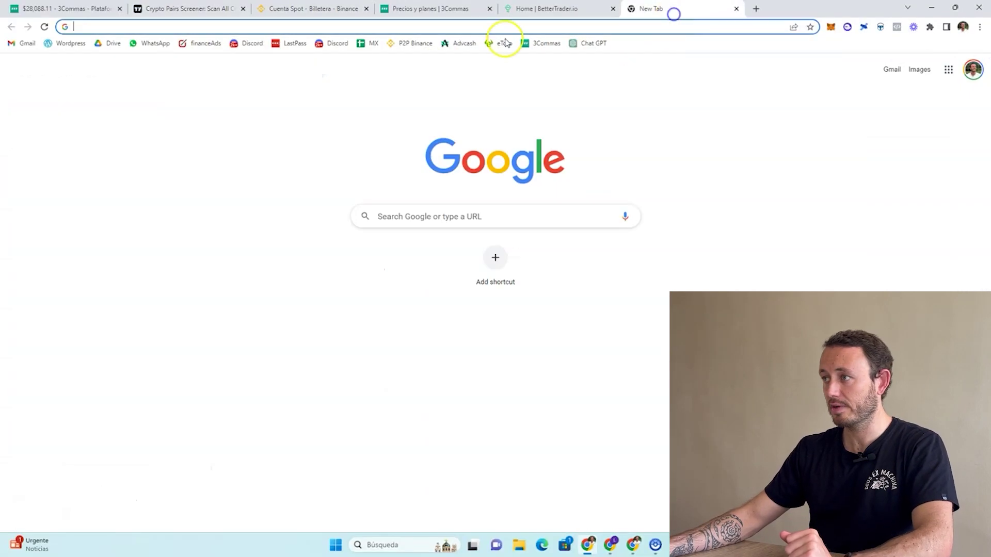
left_click(117, 29)
type("tradi")
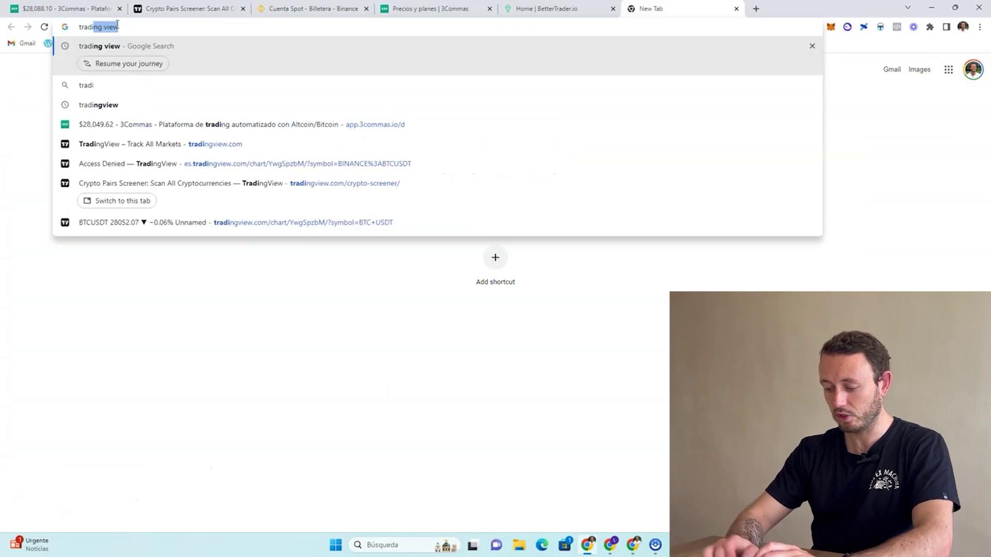
type("ng view")
key("Return")
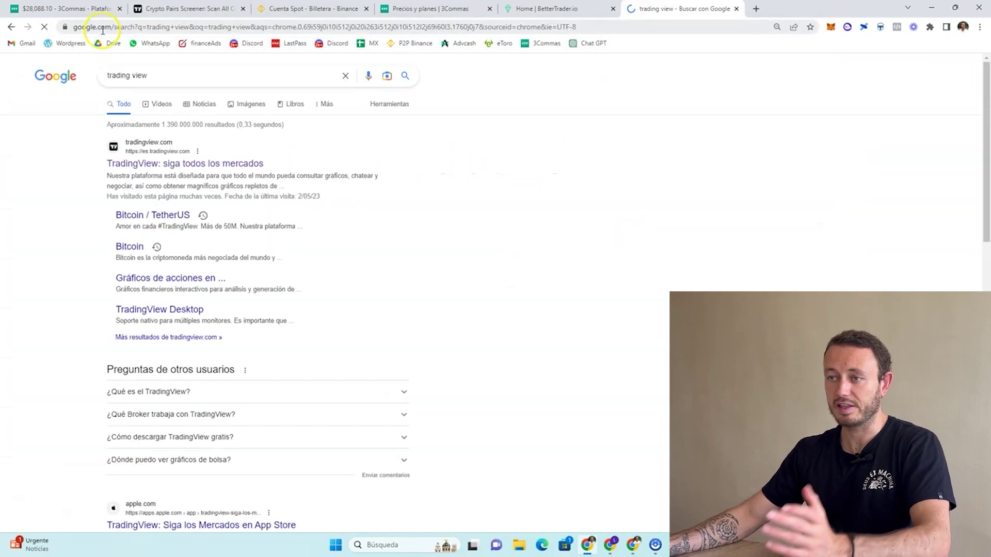
left_click(146, 163)
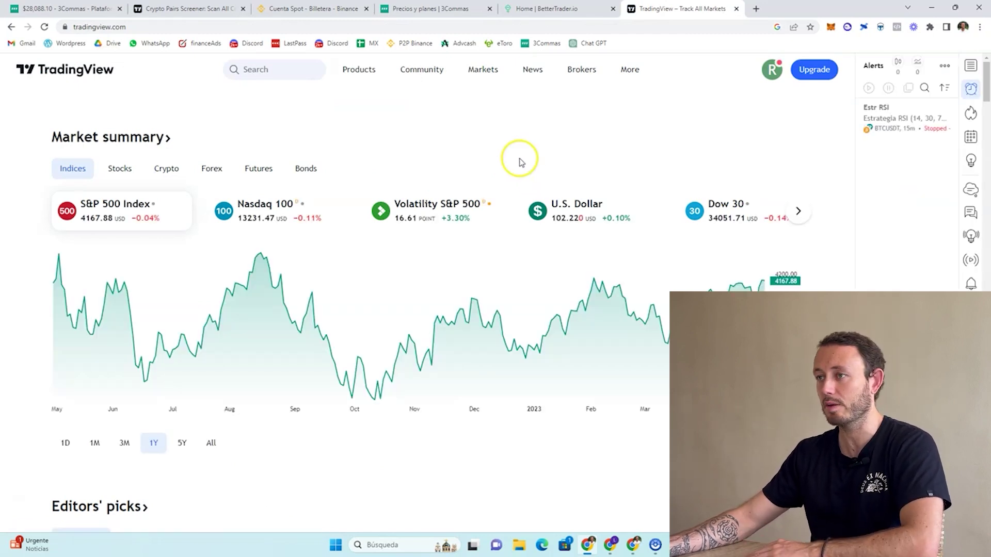
- Open TradingView's Crypto Pairs screener
mouse_move(361, 69)
mouse_move(365, 130)
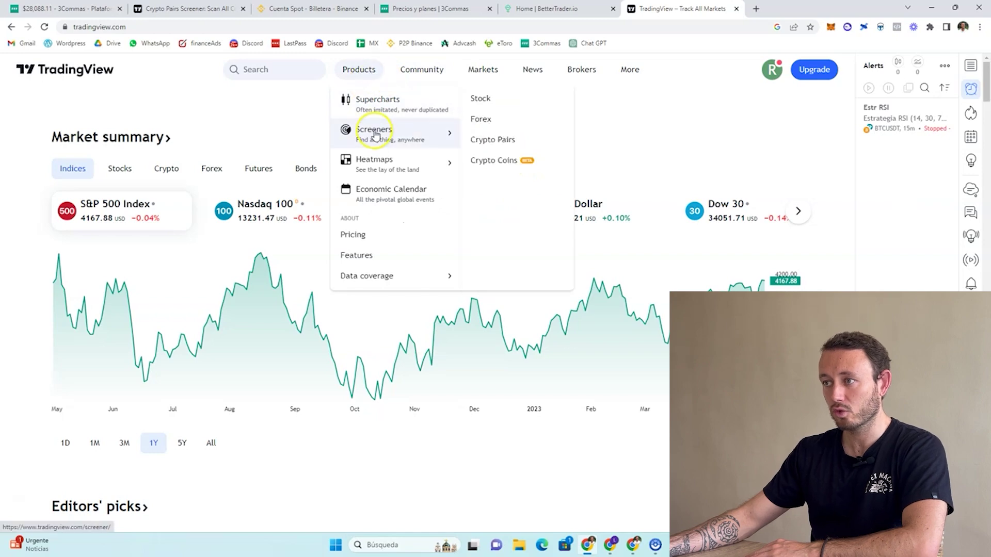
left_click(496, 139)
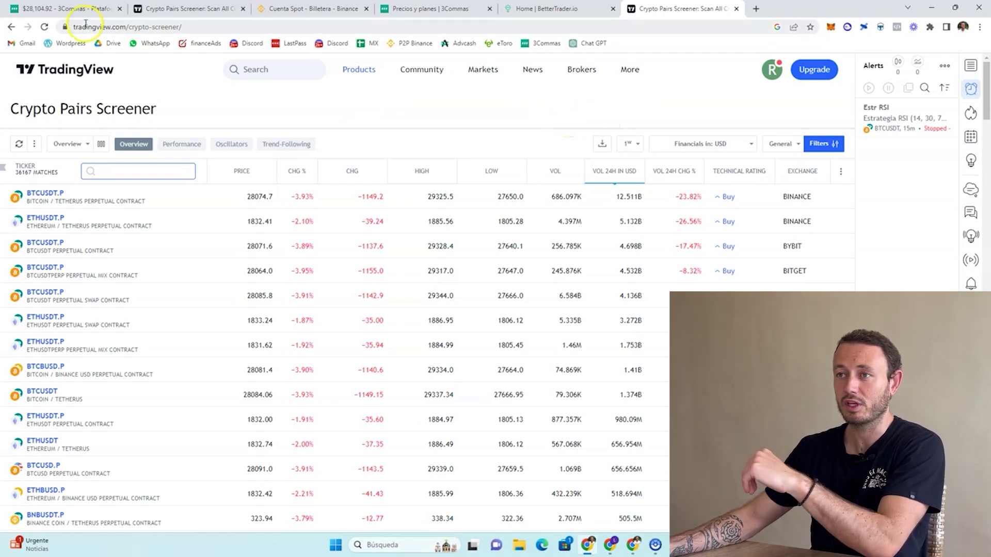
- Switch to 3Commas and review the portfolio and asset balances on its dashboard
left_click(78, 9)
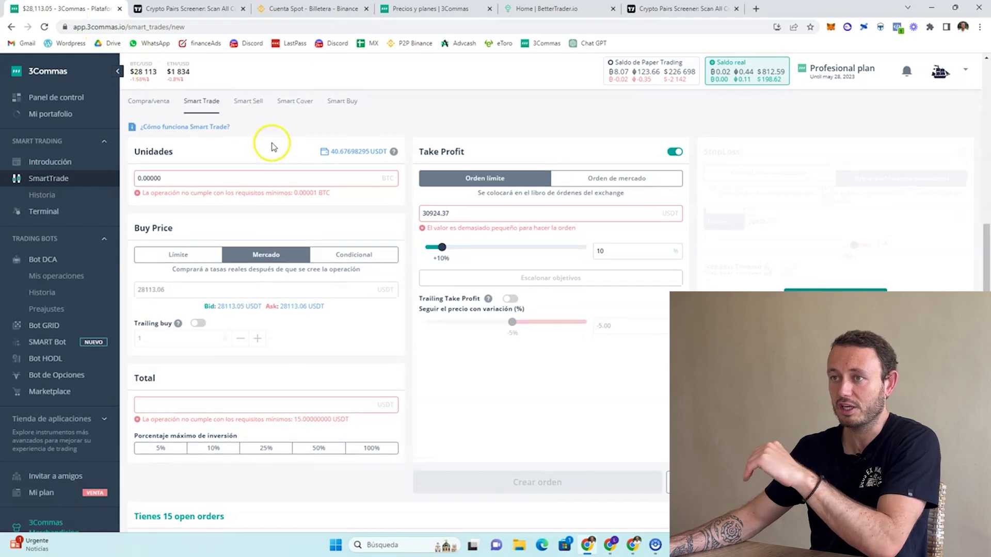
left_click(56, 100)
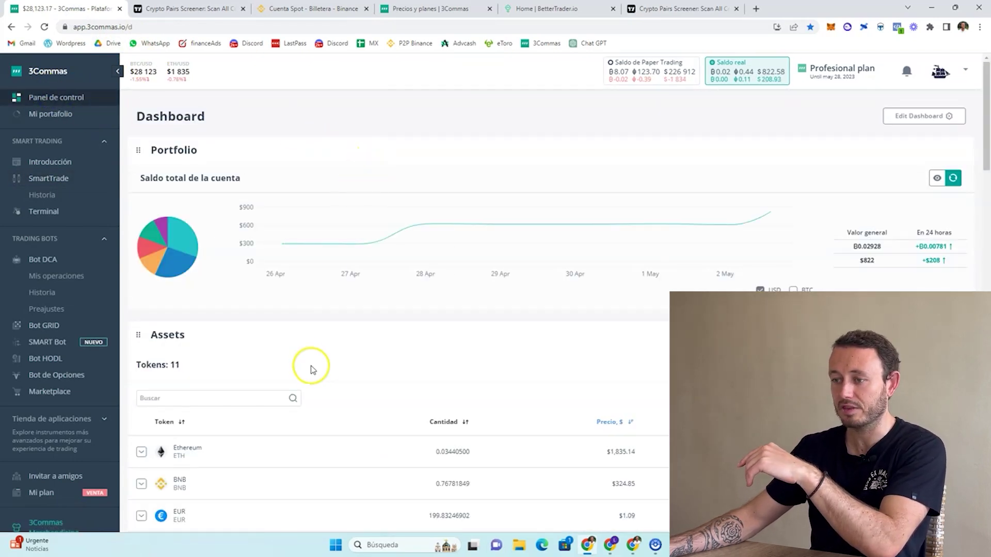
scroll(332, 370, "down", 3)
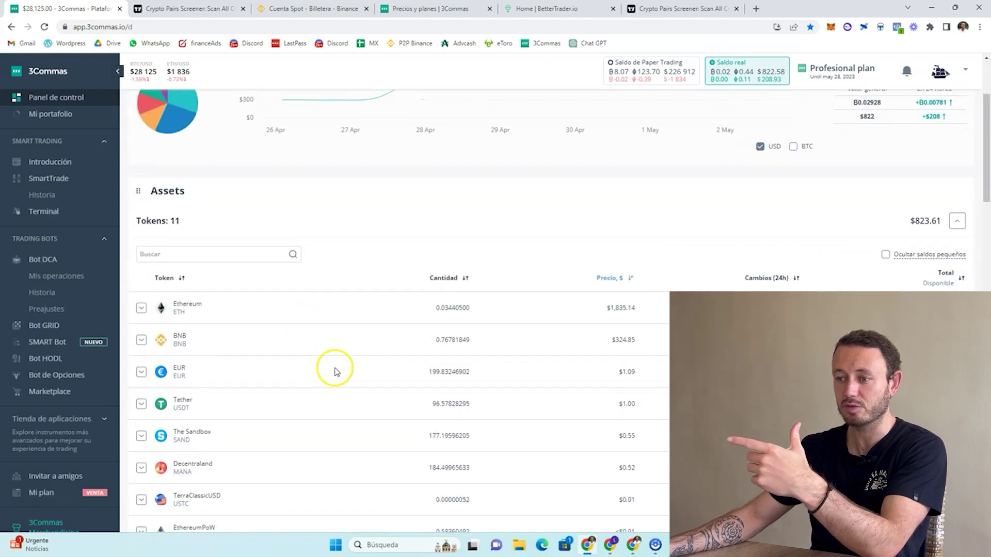
scroll(355, 287, "up", 2)
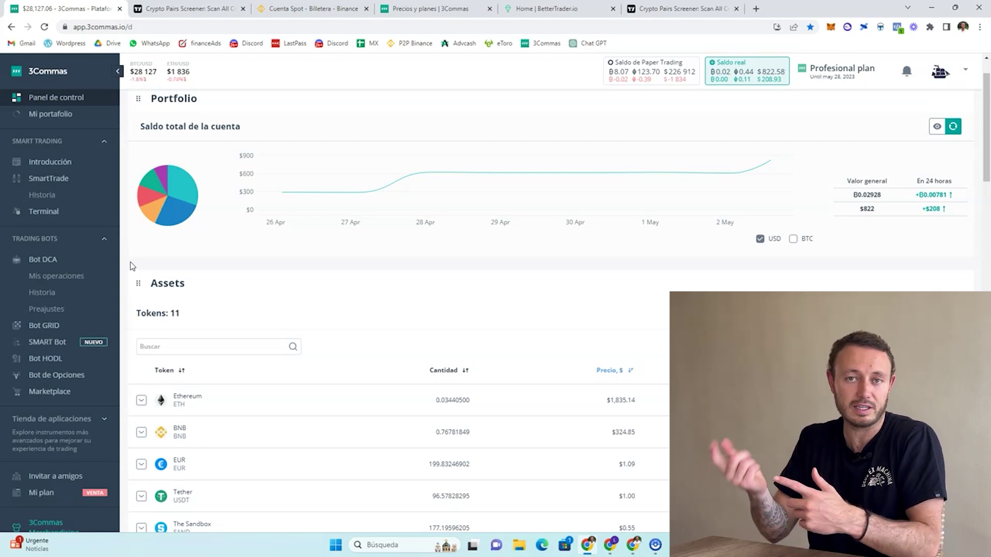
scroll(287, 107, "up", 1)
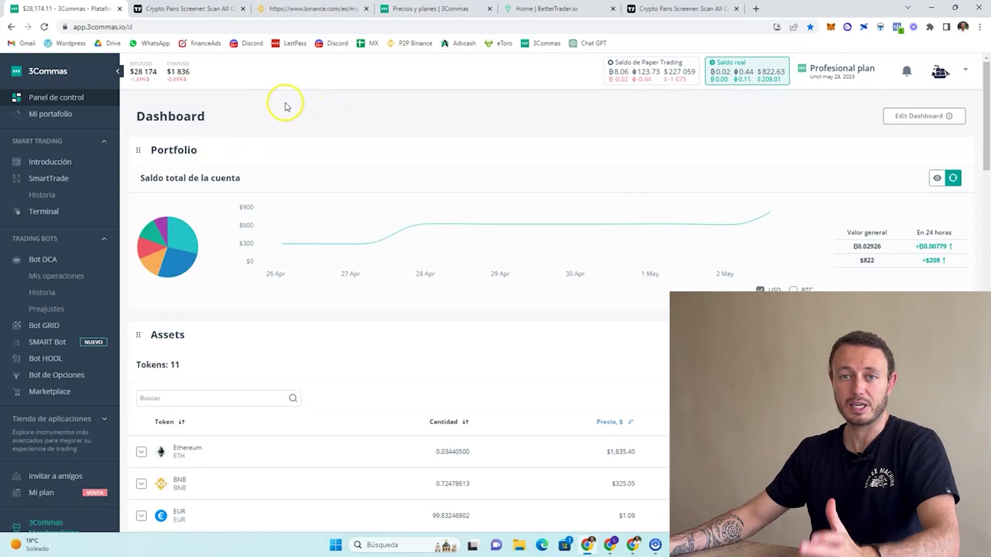
- Open a new SmartTrade and set its market to USDT and its trading pair to BTC/USDT
left_click(48, 179)
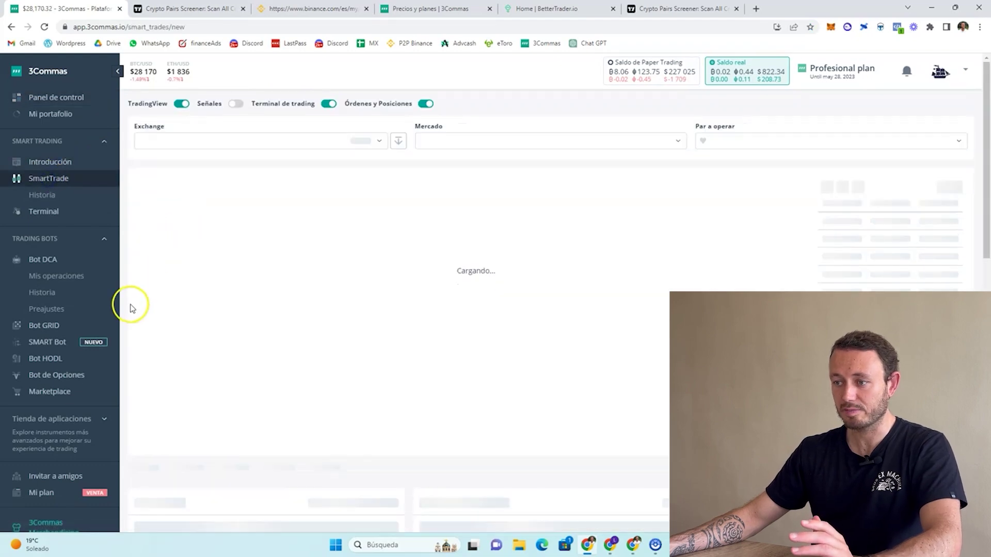
scroll(121, 388, "down", 3)
scroll(121, 388, "down", 3)
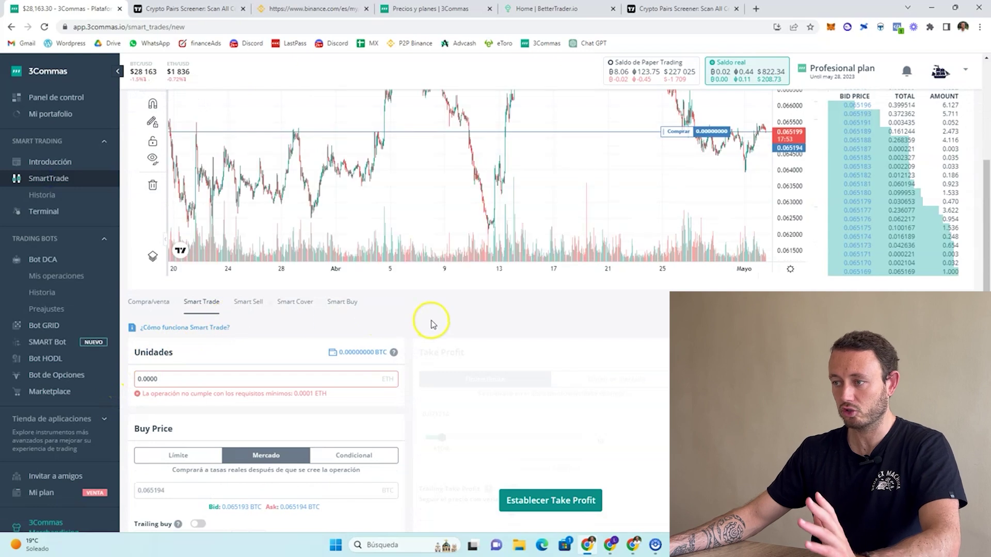
scroll(420, 314, "down", 2)
scroll(413, 203, "up", 8)
left_click(444, 140)
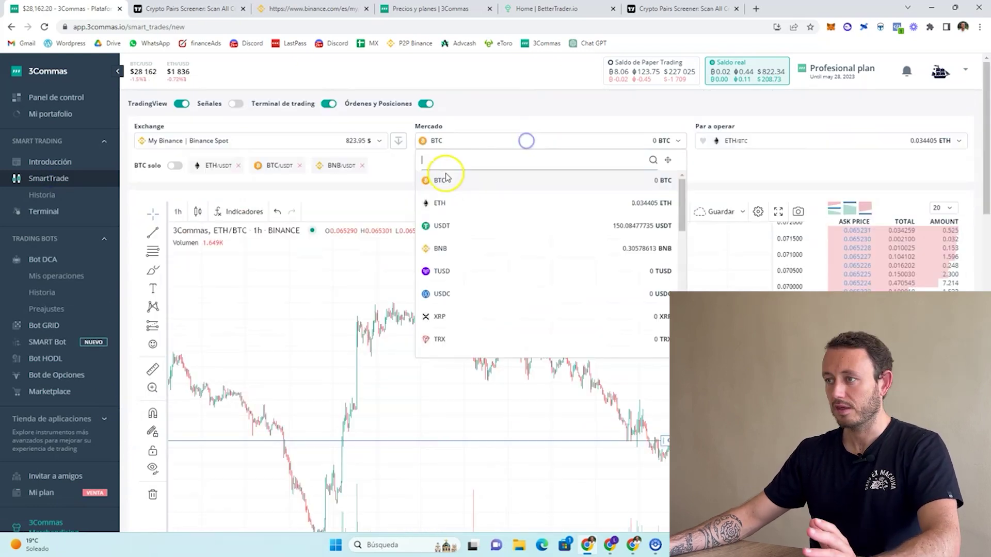
type("usdt")
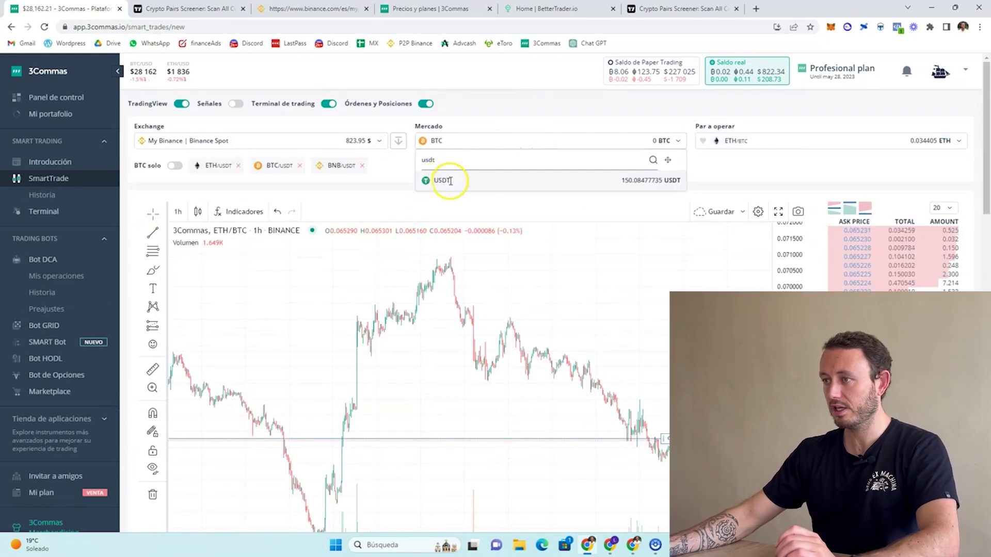
left_click(450, 180)
left_click(786, 140)
left_click(728, 199)
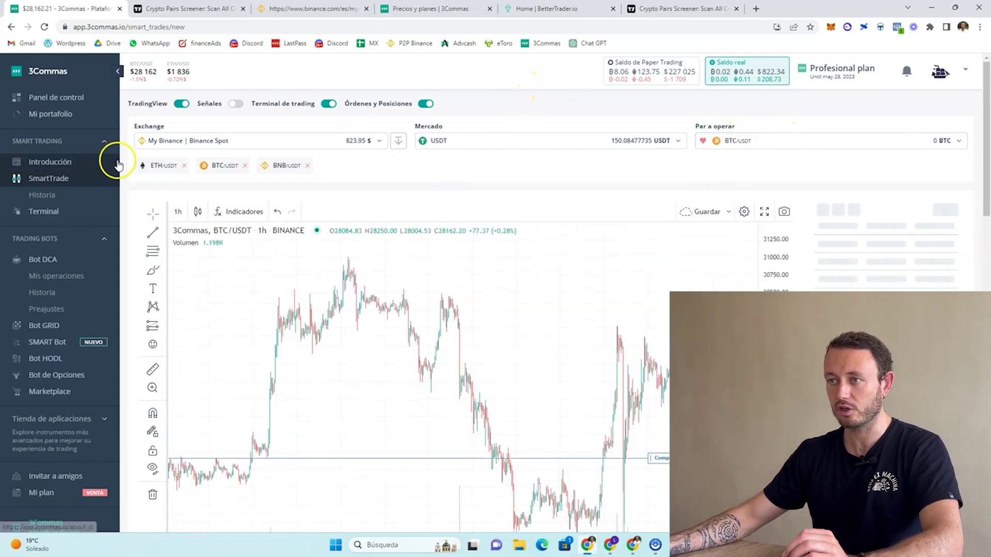
- Set the buy order's total to 100 USDT and recheck the BTCUSDT ratings in the TradingView screener
scroll(152, 258, "down", 10)
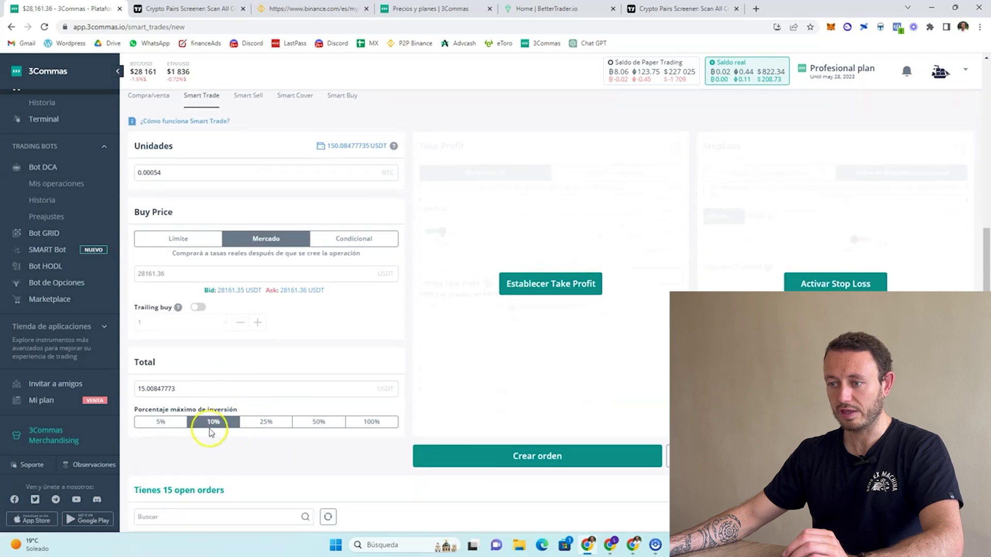
left_click_drag(195, 389, 77, 382)
type("100")
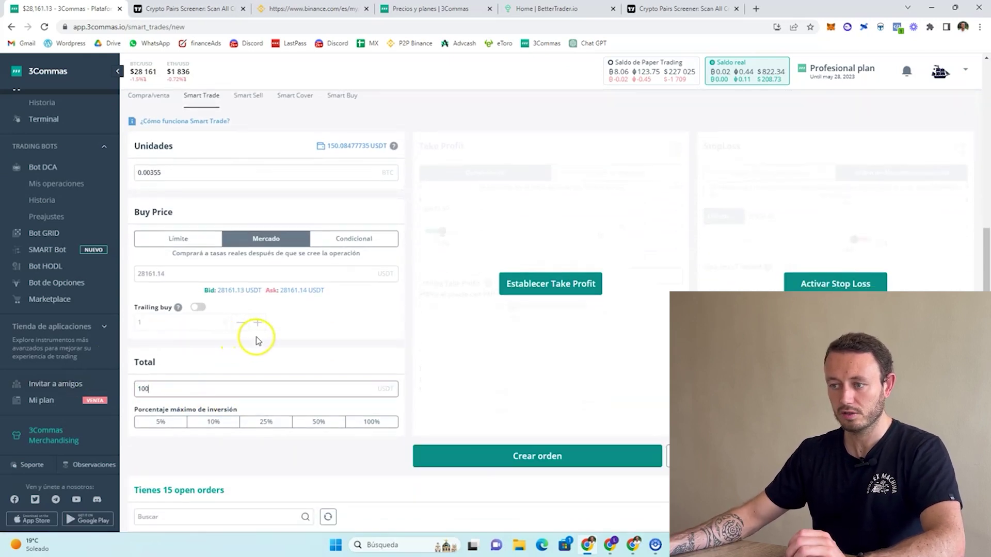
left_click(190, 9)
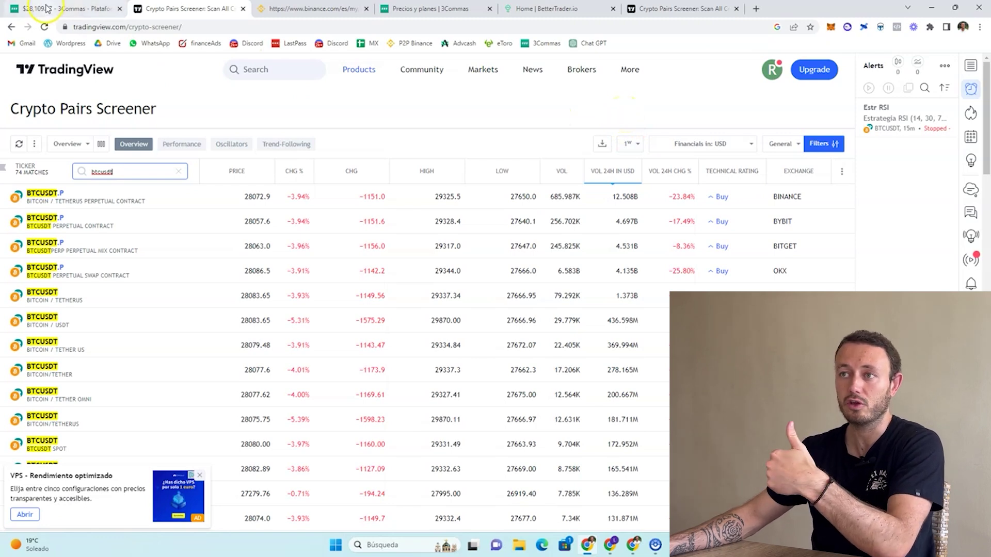
left_click(67, 8)
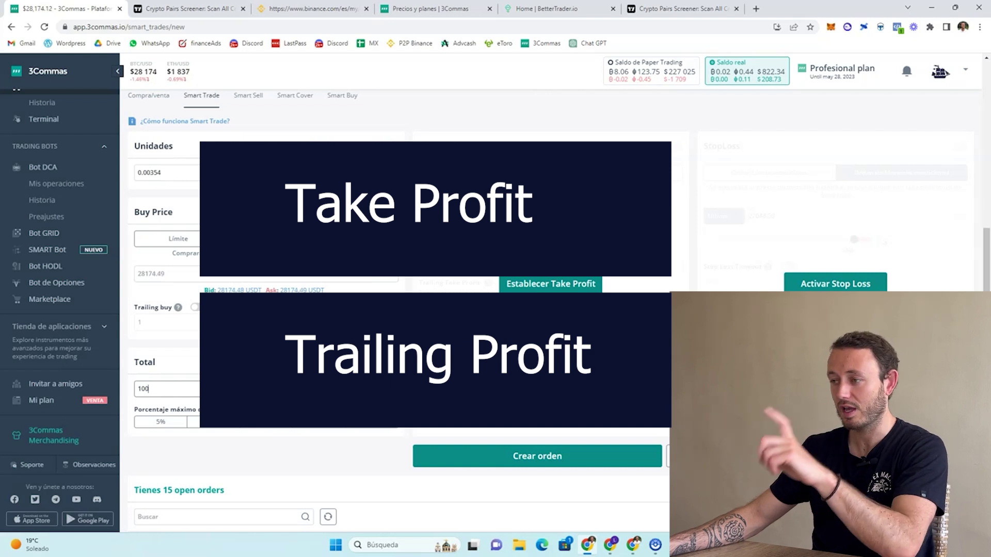
- Enable Take Profit for the trade and set its target to 5%
left_click(551, 285)
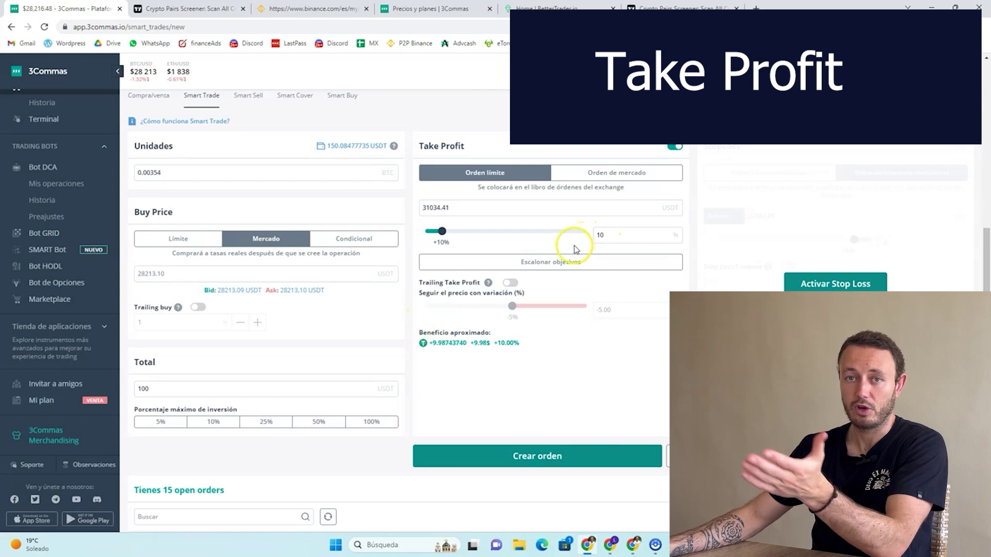
left_click_drag(447, 236, 435, 237)
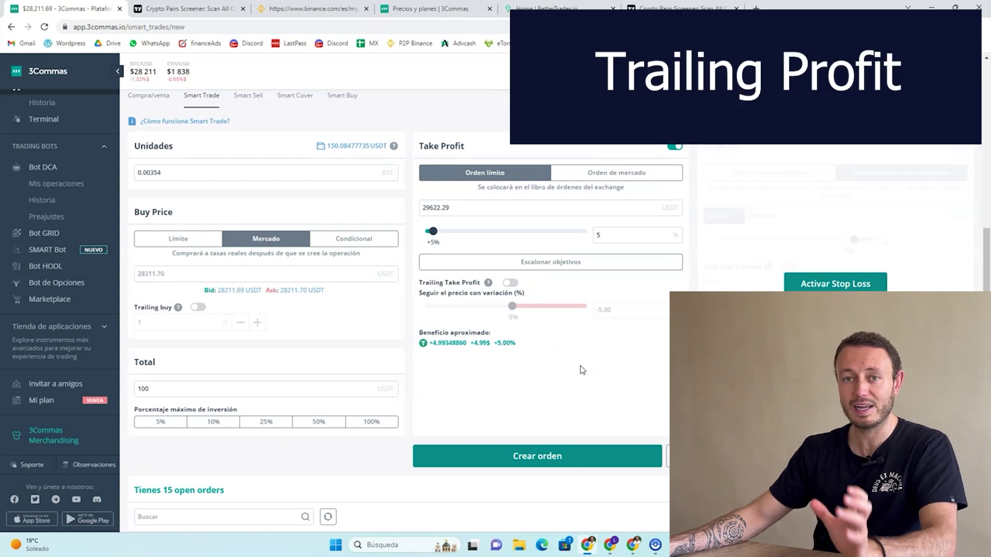
left_click(599, 407)
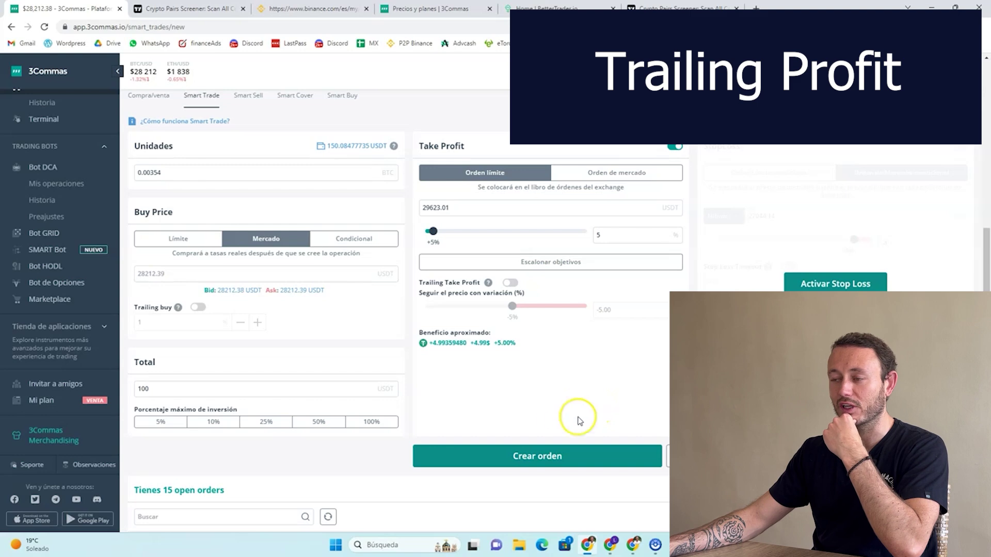
- Examine the take-profit line on the price chart and the explanation of the Trailing Take Profit option
scroll(405, 360, "up", 2)
scroll(404, 359, "up", 4)
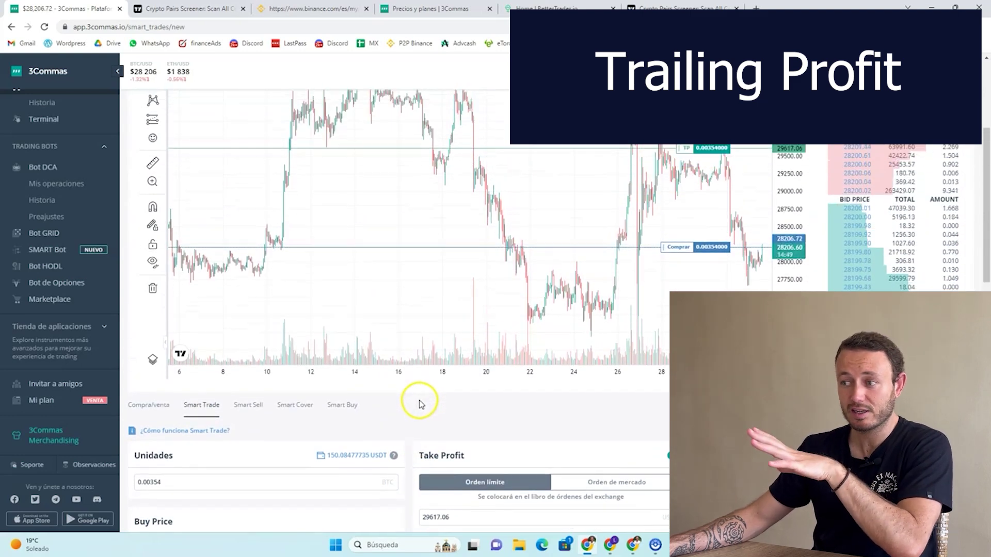
scroll(419, 400, "down", 4)
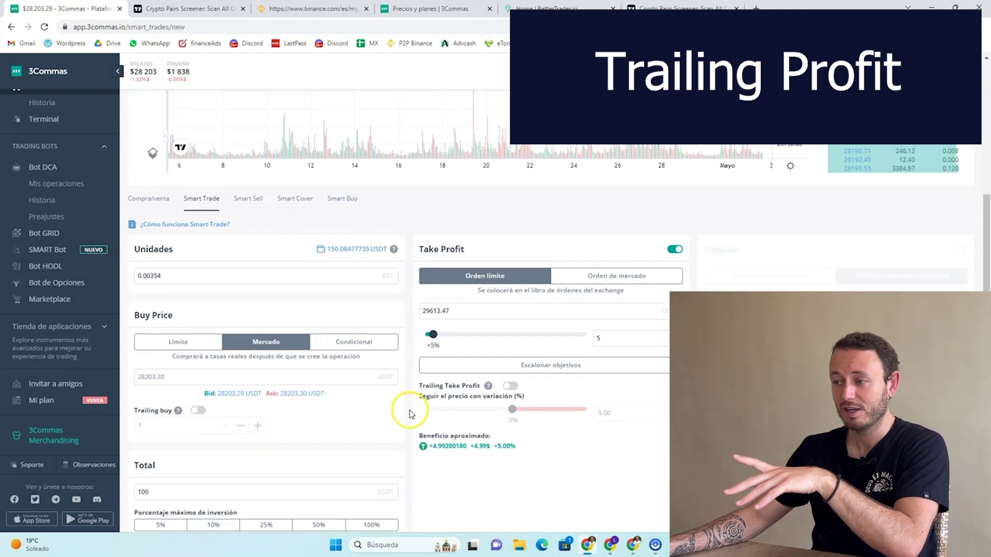
scroll(411, 416, "up", 5)
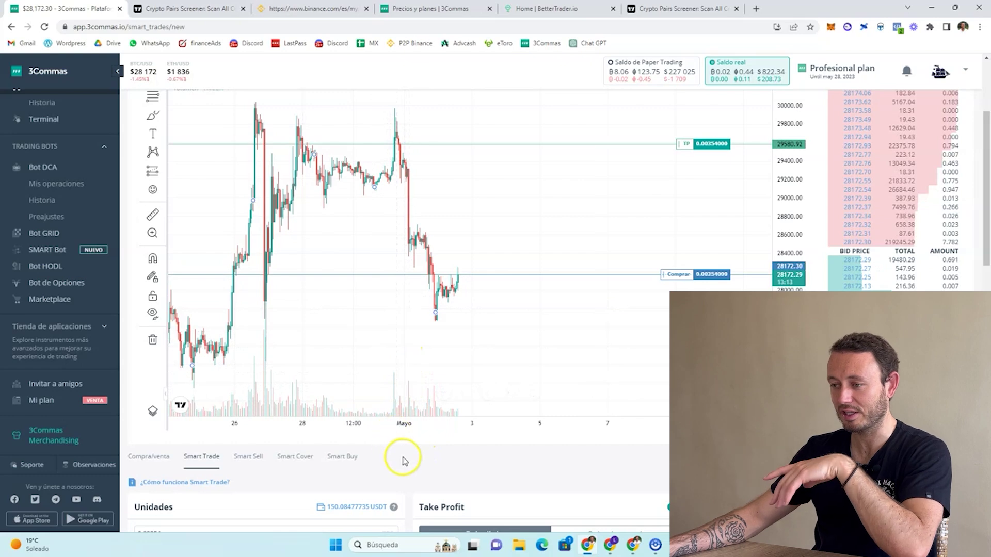
scroll(406, 460, "down", 3)
scroll(407, 463, "down", 2)
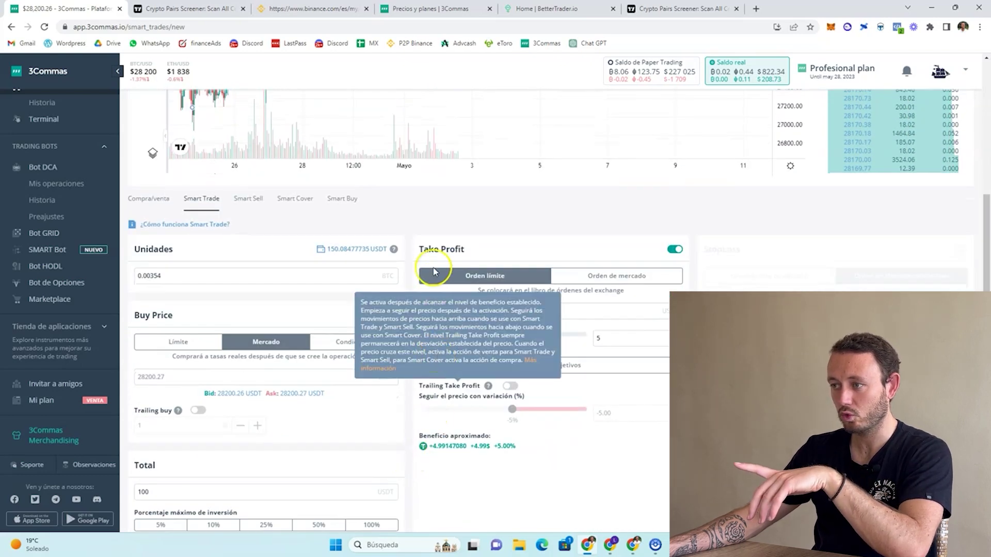
- Measure the price range from the buy line up to the take-profit line on the BTC/USDT chart
scroll(407, 341, "up", 6)
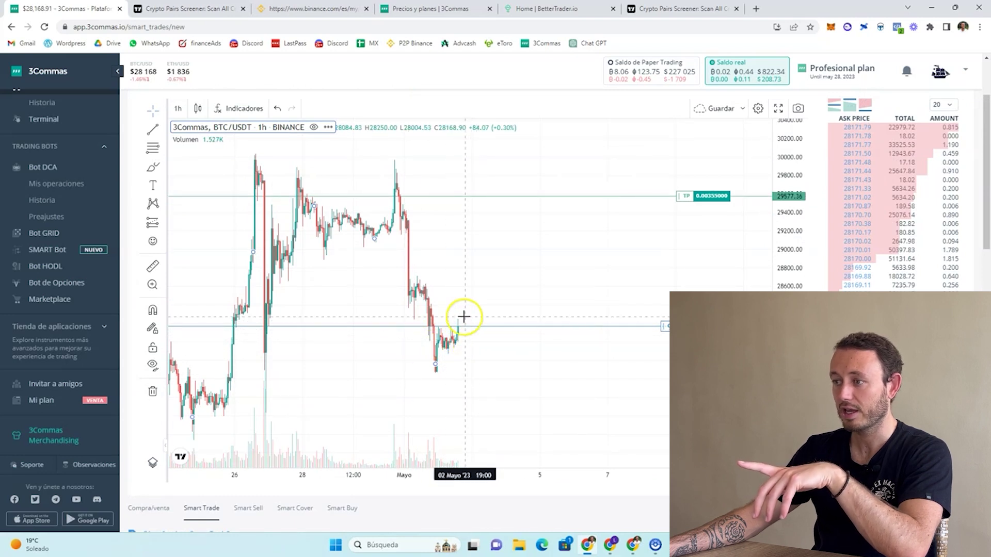
left_click(153, 267)
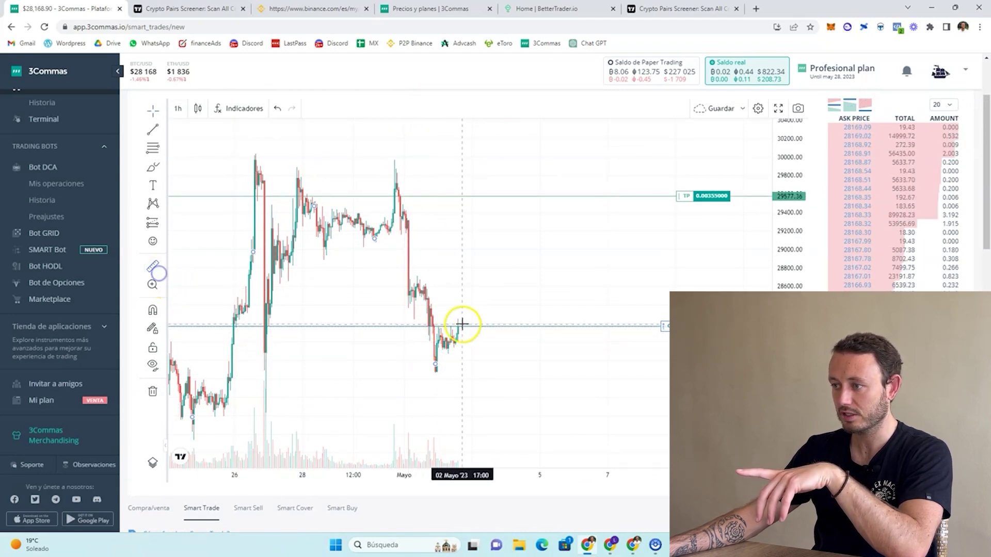
left_click(461, 326)
left_click(505, 194)
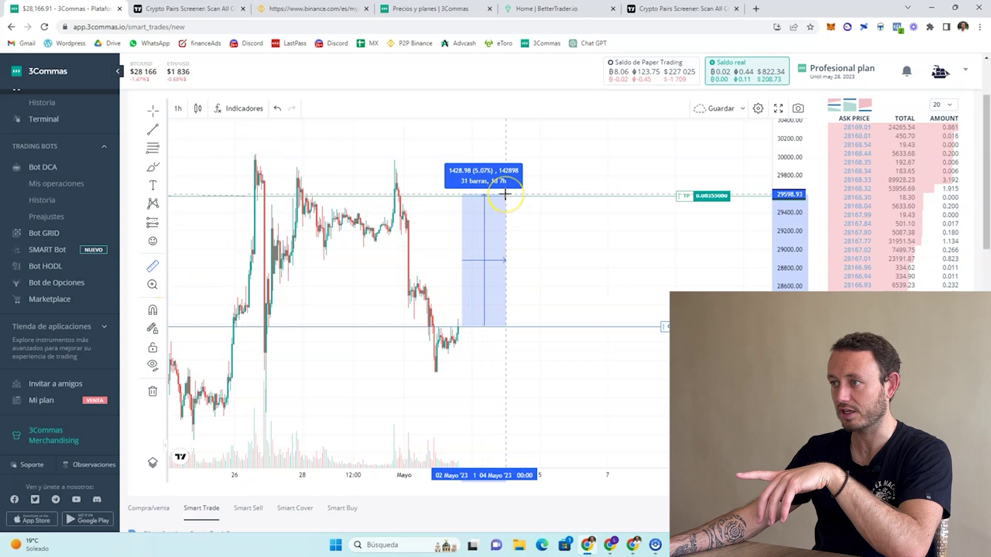
left_click_drag(456, 347, 410, 348)
left_click(423, 309)
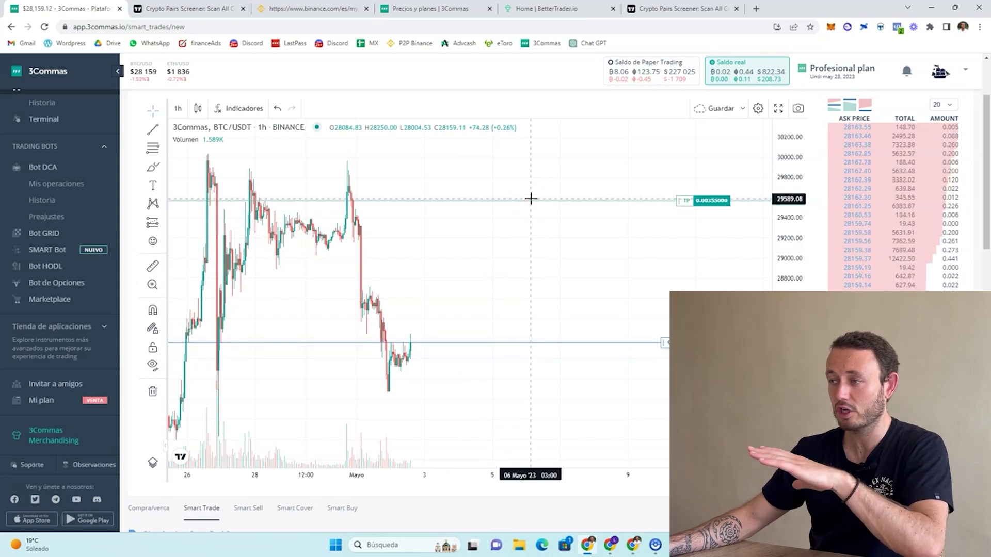
left_click(535, 177)
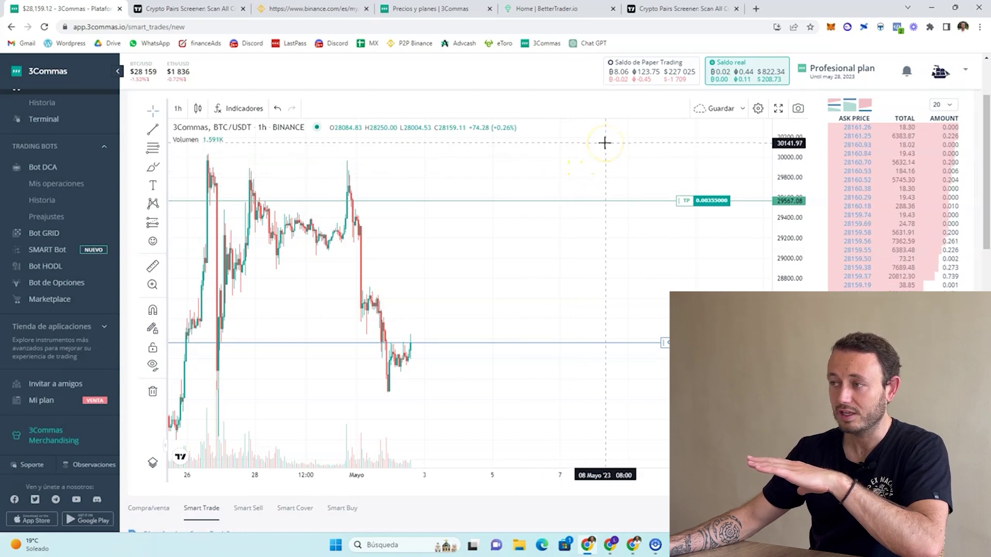
left_click(617, 174)
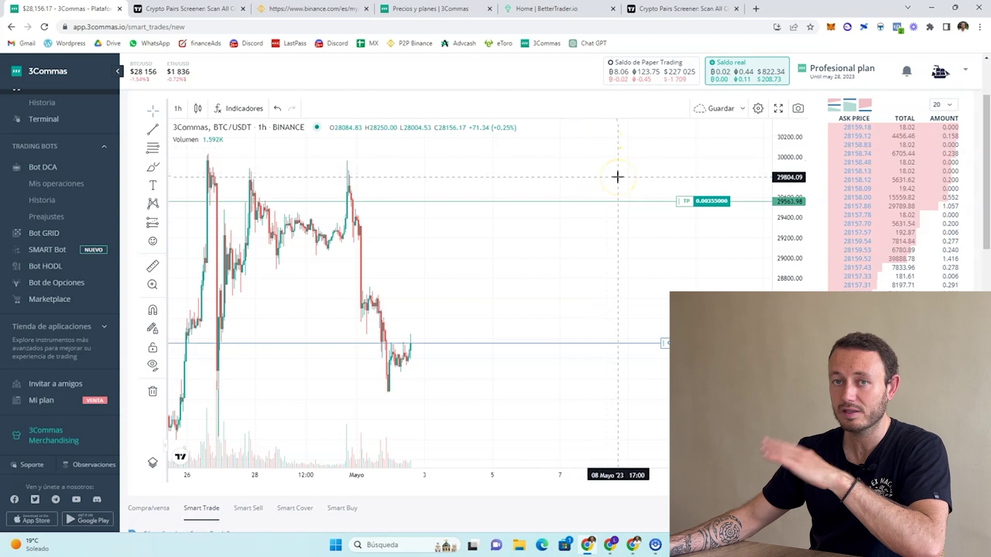
left_click(635, 177)
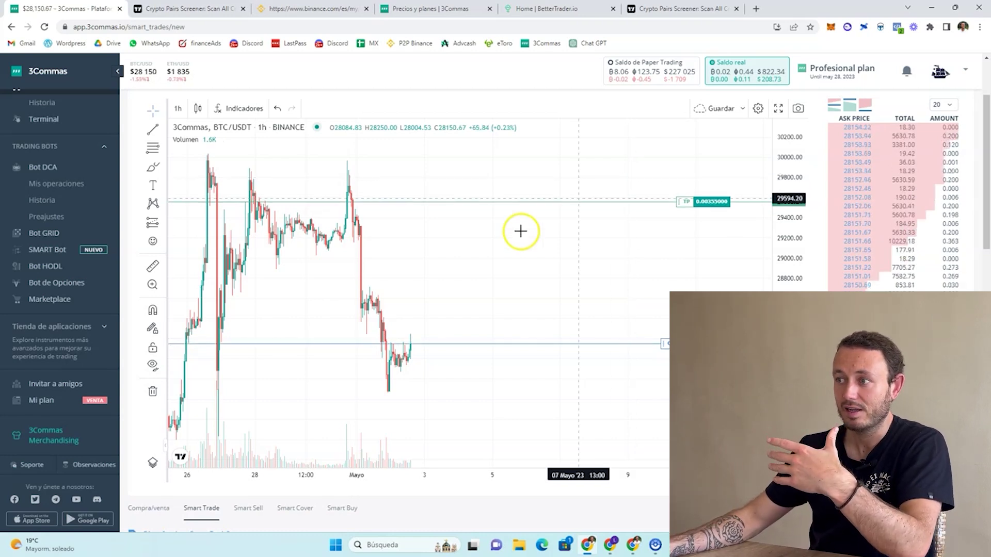
left_click(425, 271)
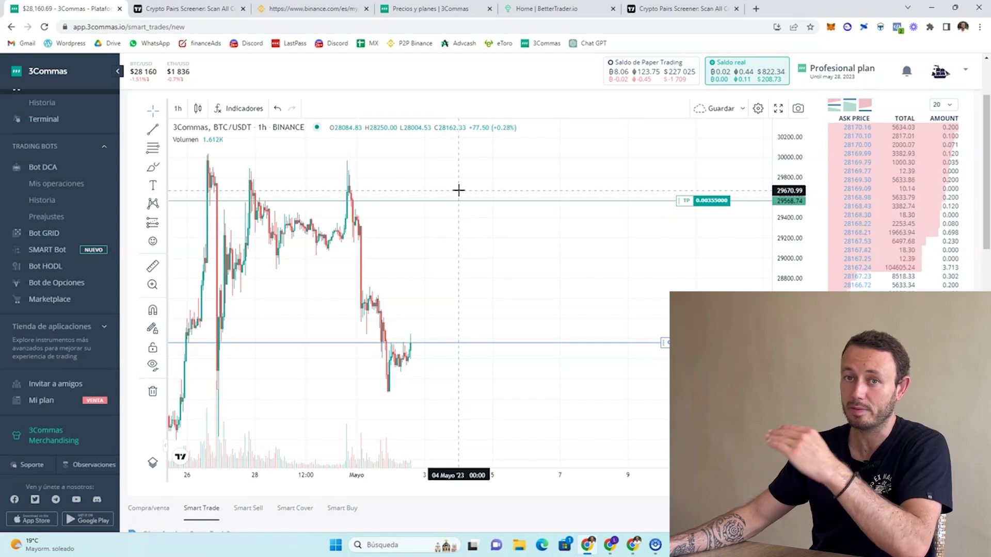
left_click(471, 230)
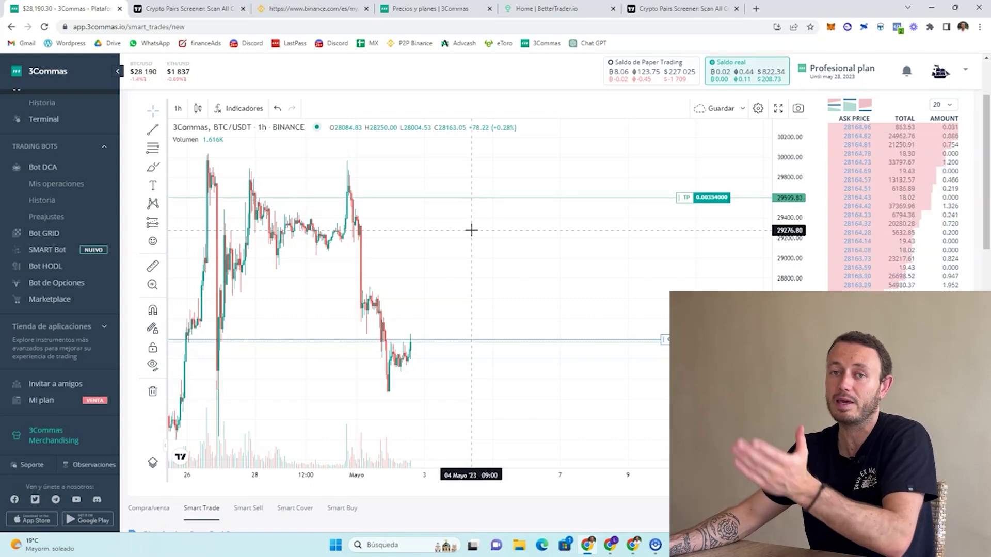
left_click(444, 350)
- Enable Trailing Take Profit for the SmartTrade and set its price-following deviation to -1%
scroll(387, 491, "down", 7)
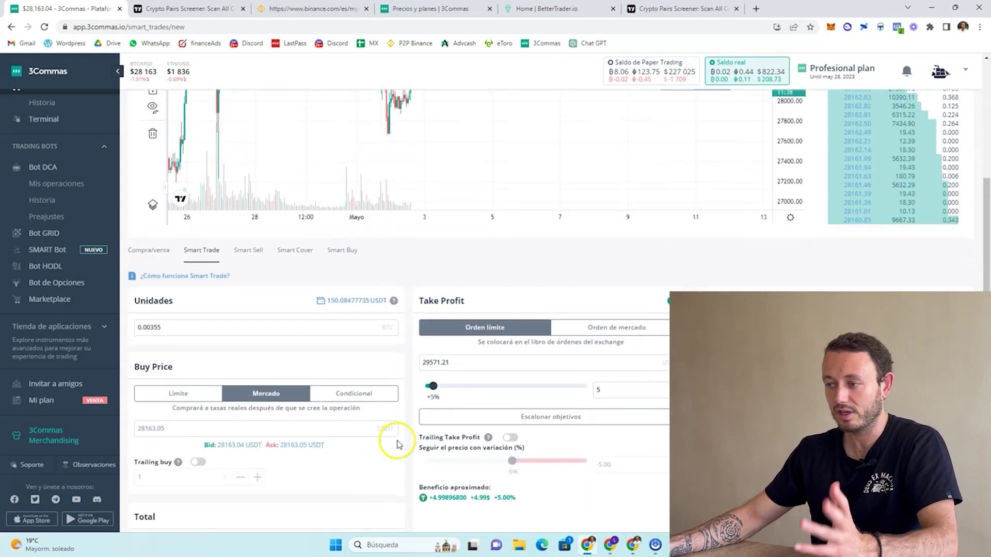
scroll(399, 441, "down", 1)
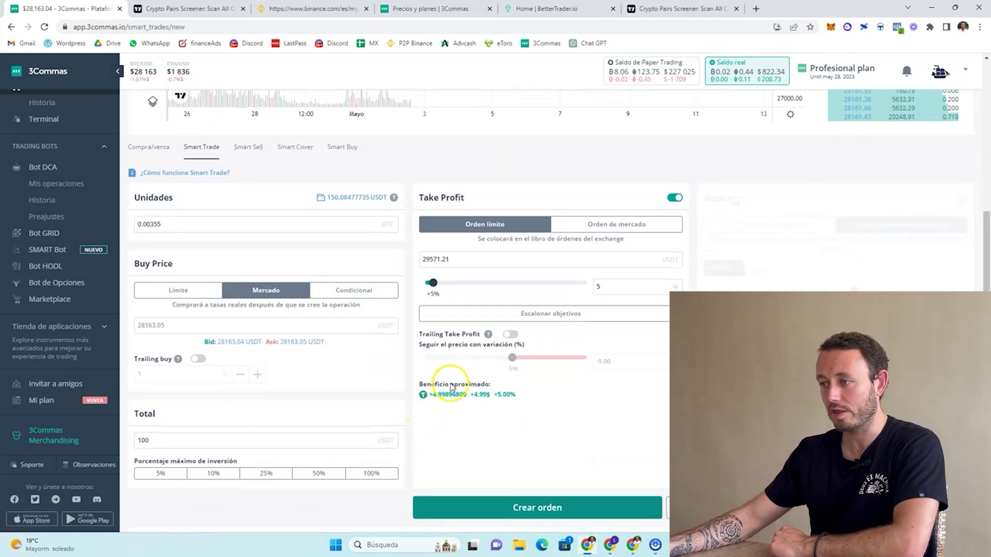
mouse_move(461, 336)
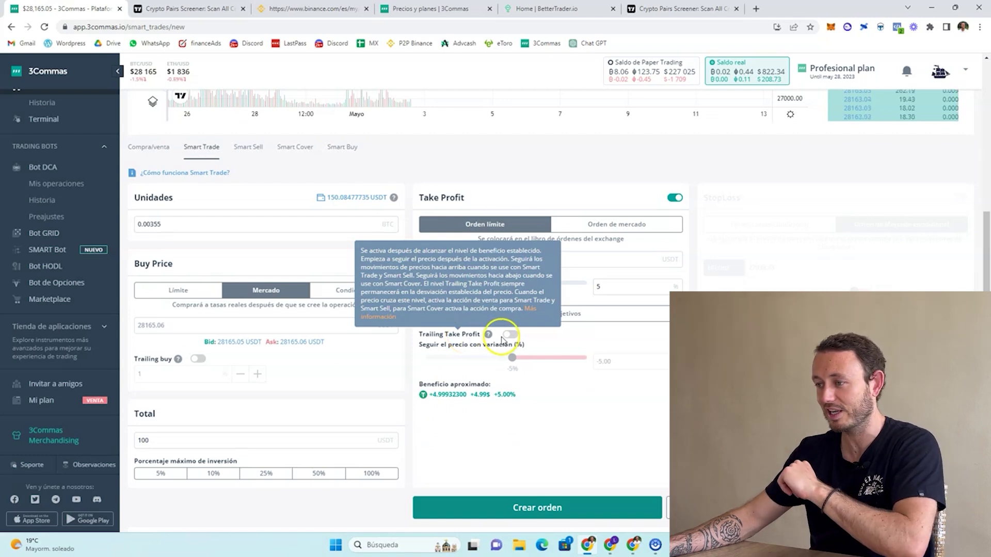
left_click(509, 335)
left_click_drag(512, 358, 530, 360)
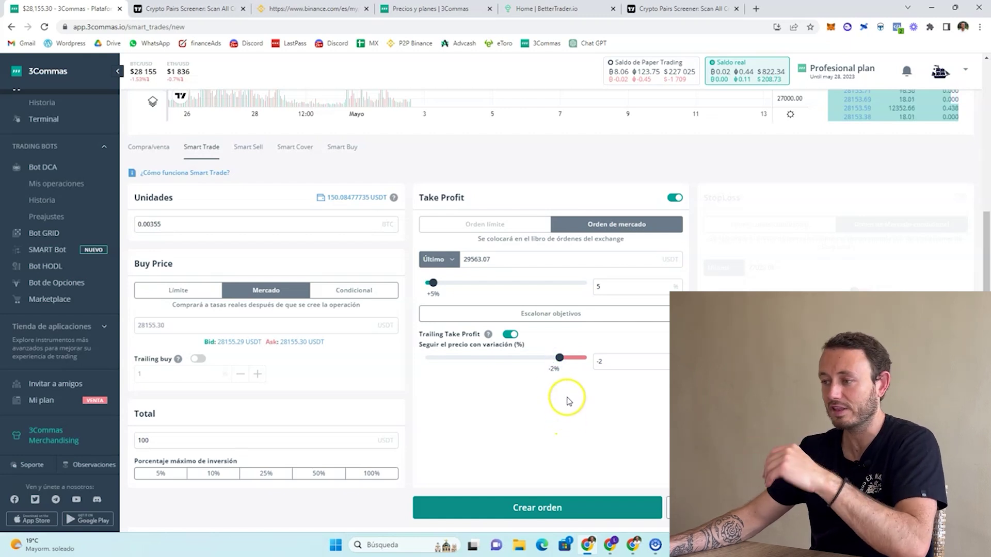
scroll(588, 403, "down", 1)
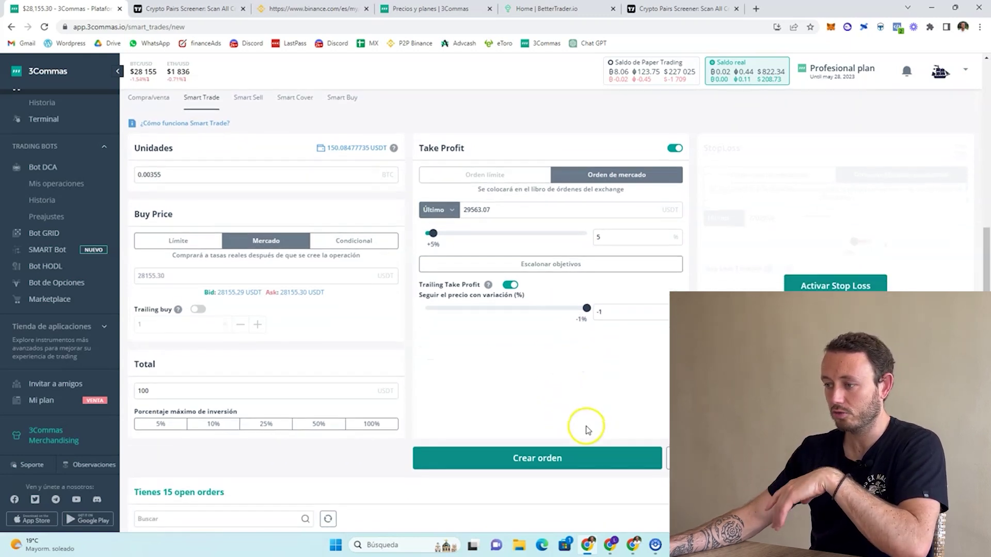
- Create the SmartTrade order, confirm it and dismiss the success message
left_click(542, 456)
left_click(549, 378)
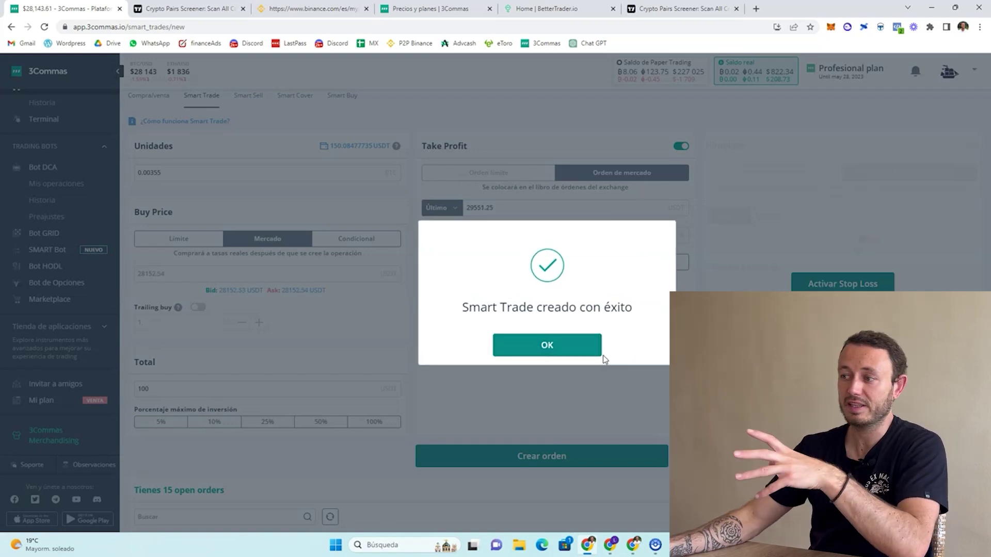
left_click(594, 349)
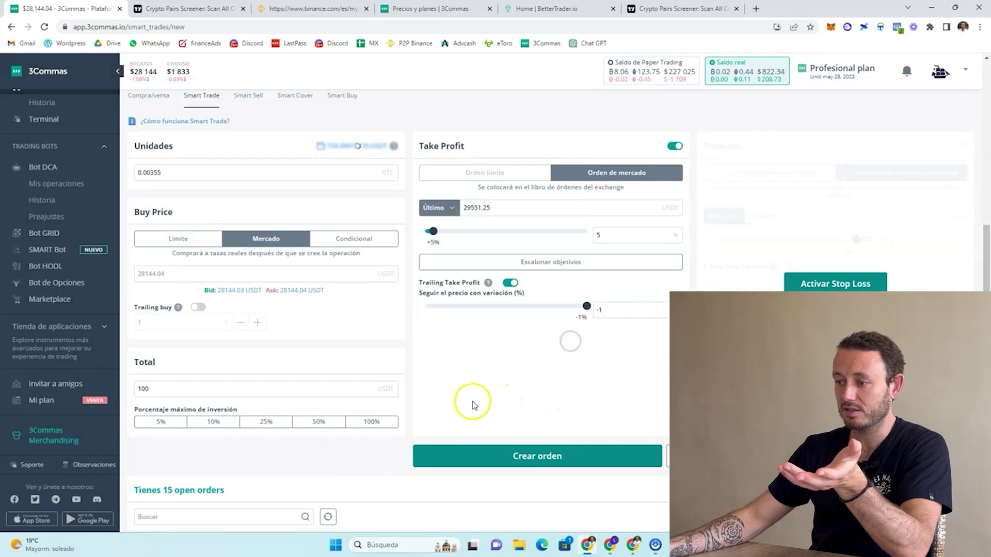
- Review the BTC/USDT trade in the active trades list, open its chart and start a measurement from the average entry price
scroll(471, 402, "down", 7)
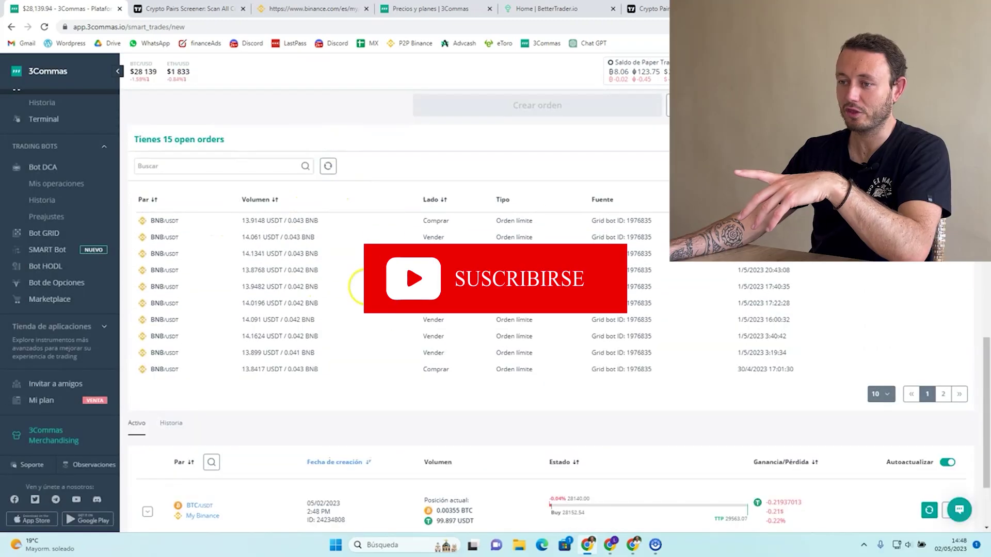
scroll(369, 304, "down", 2)
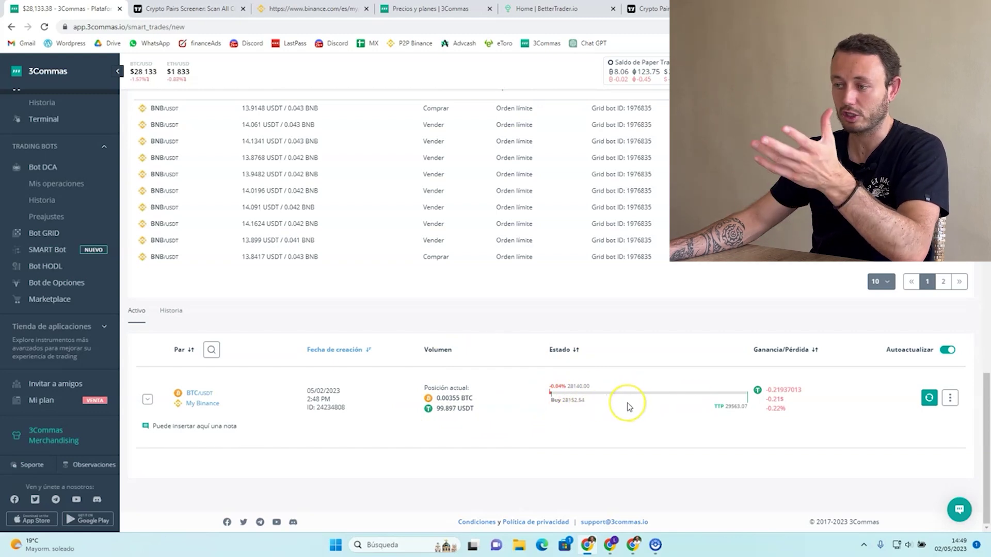
scroll(626, 408, "up", 1)
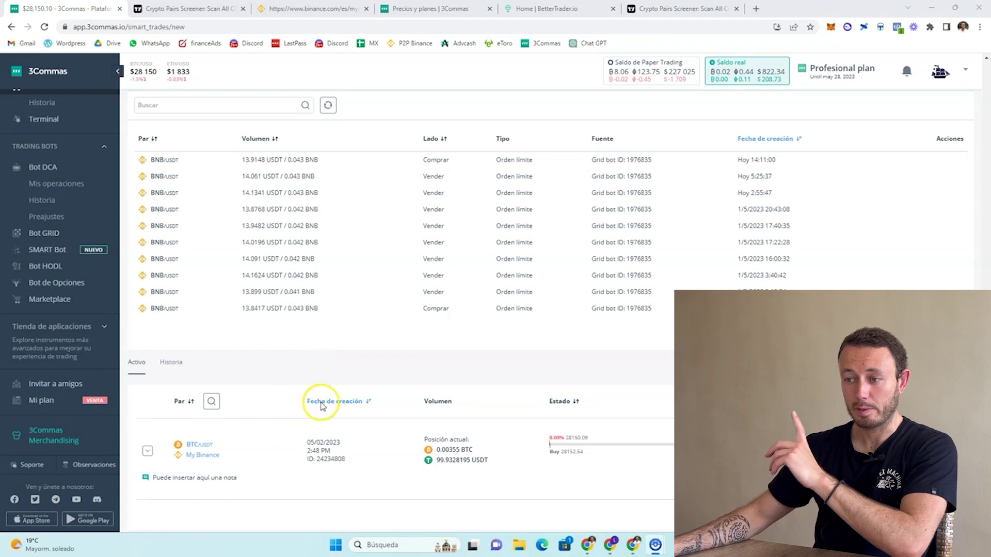
left_click(199, 445)
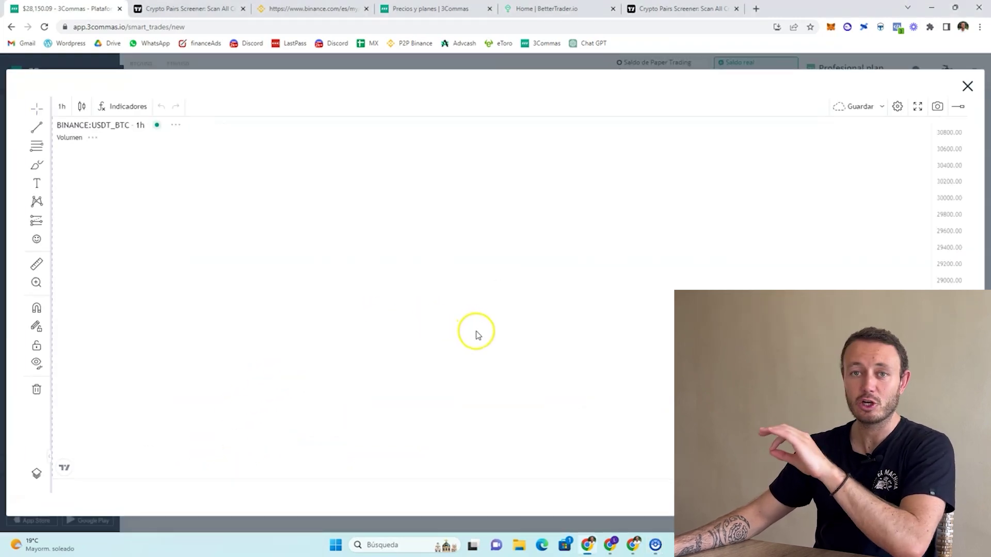
left_click_drag(549, 328, 267, 361)
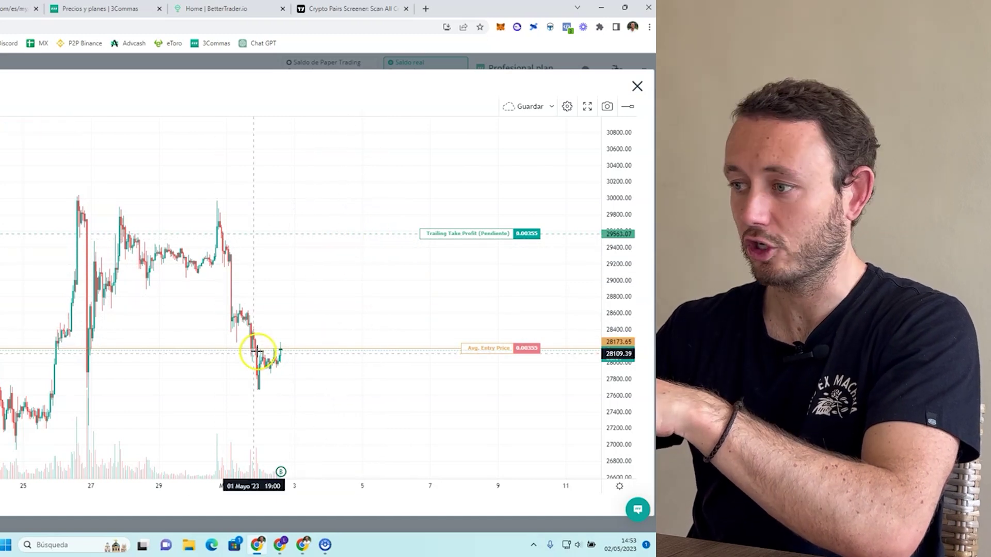
left_click(284, 350, "shift")
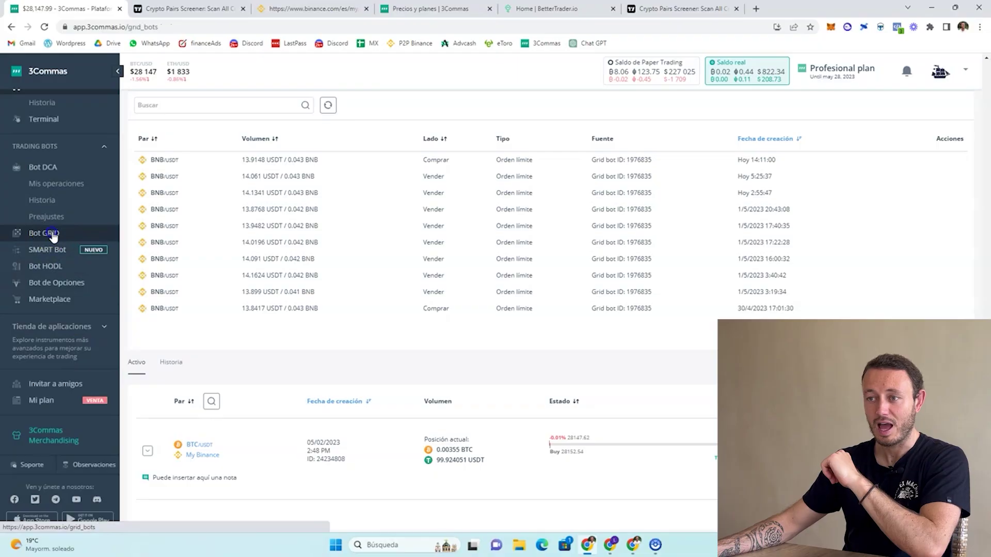
- Open the GRID bots page and examine the running BNB/USDT bot's result, profit and time in trading
left_click(44, 232)
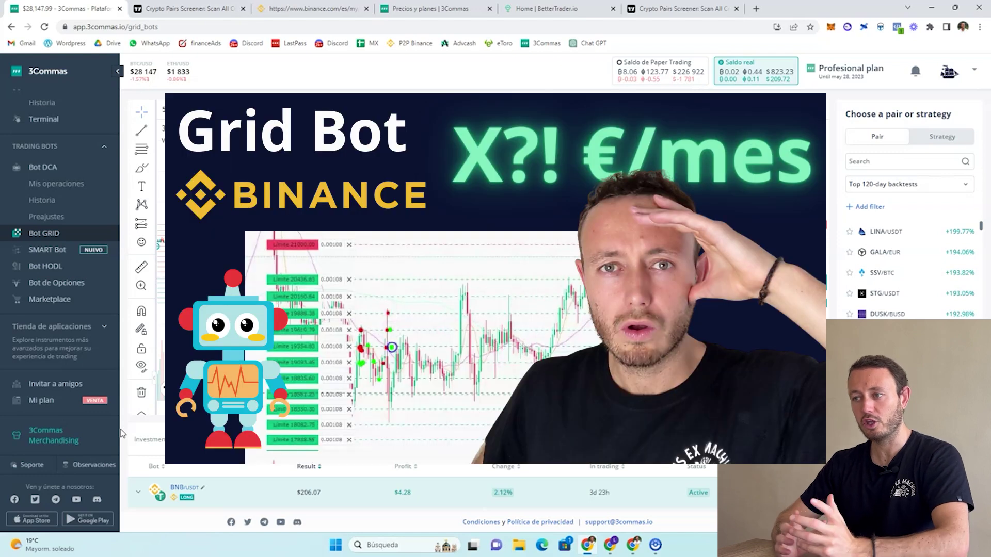
scroll(122, 433, "down", 1)
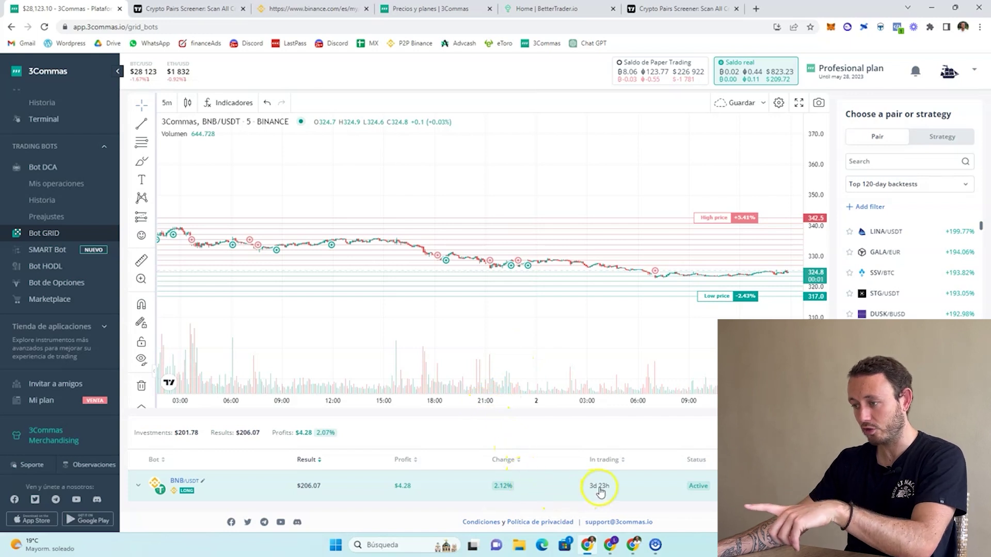
left_click(491, 498)
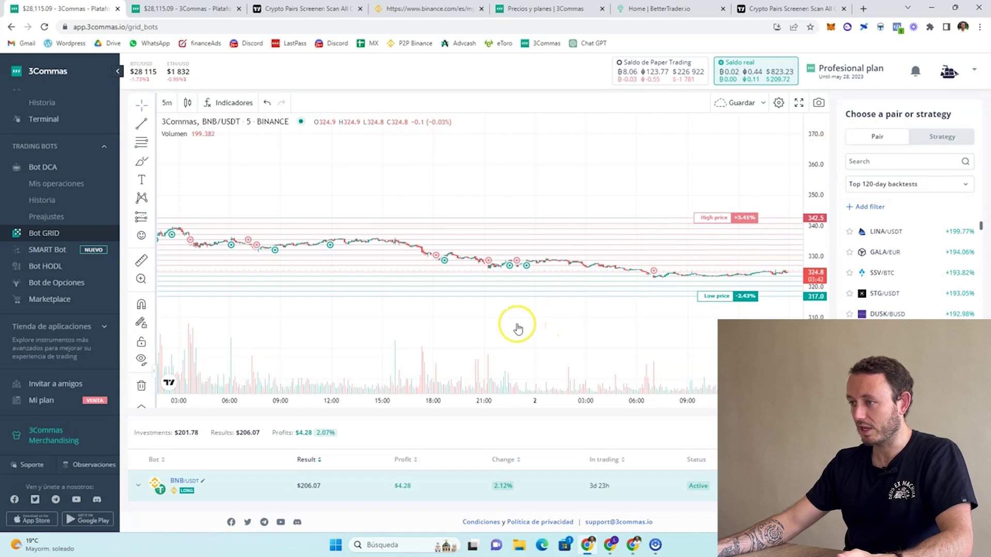
- Stretch the BNB/USDT bot chart's price scale, compress its time scale and inspect it full screen back to the bot's start on 28 April
left_click_drag(815, 153, 809, 112)
left_click_drag(816, 182, 815, 198)
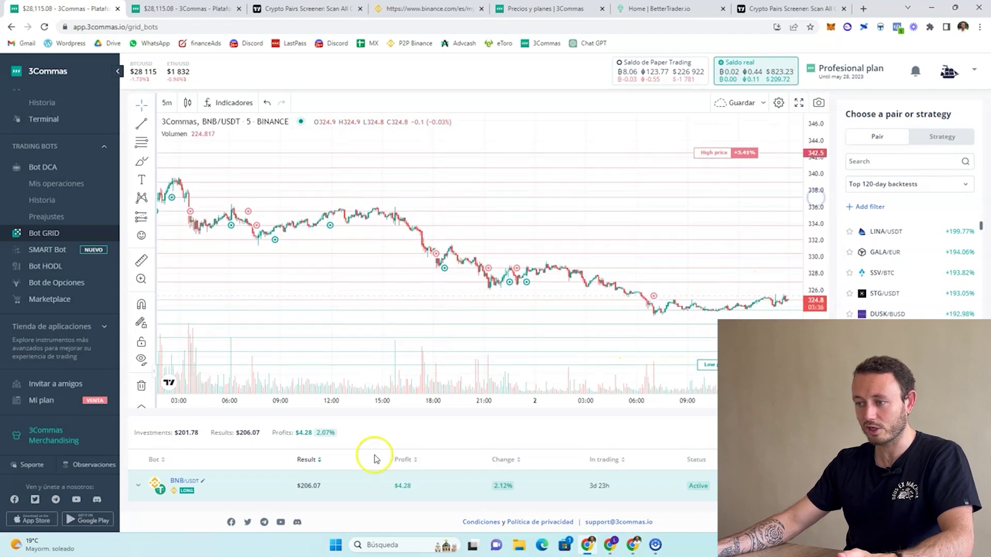
left_click_drag(366, 405, 569, 404)
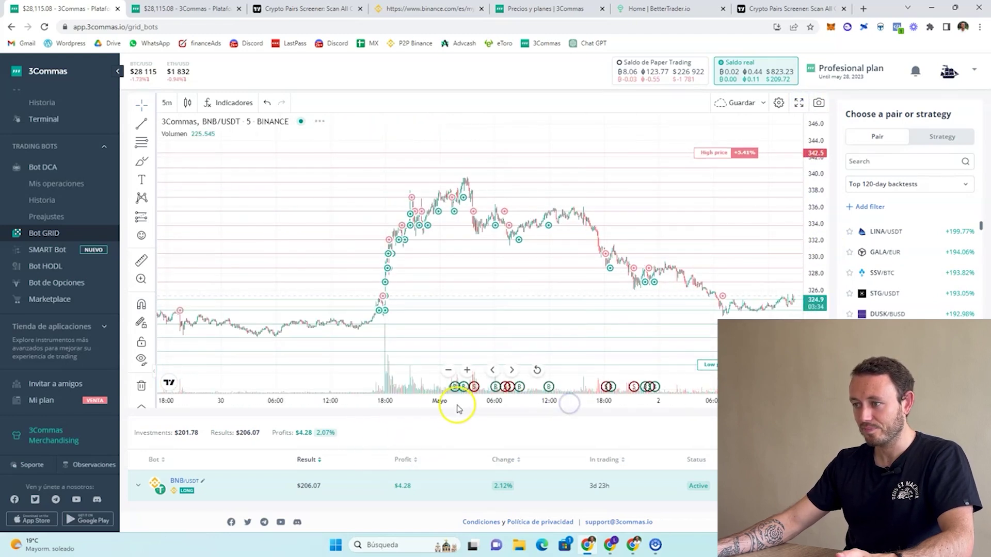
left_click_drag(471, 404, 456, 404)
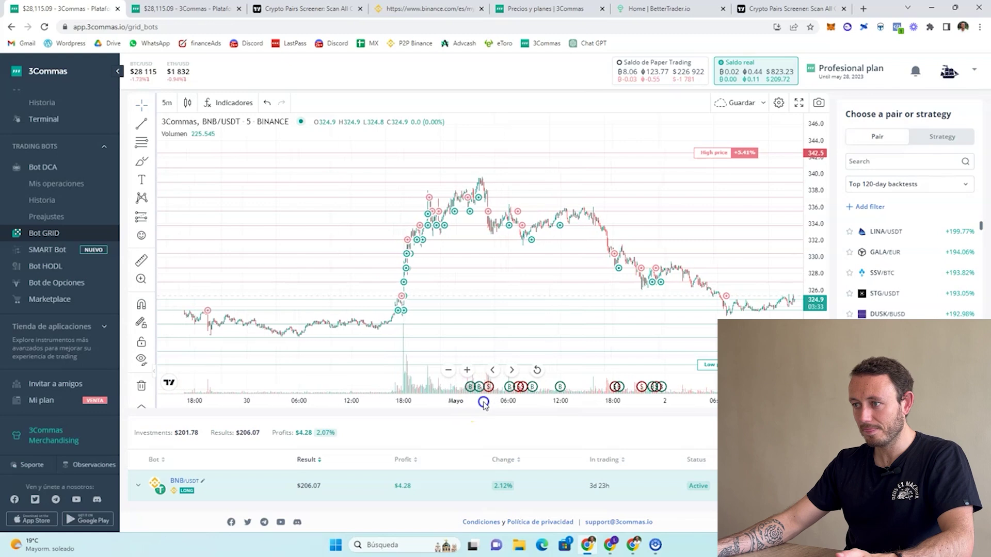
left_click(798, 106)
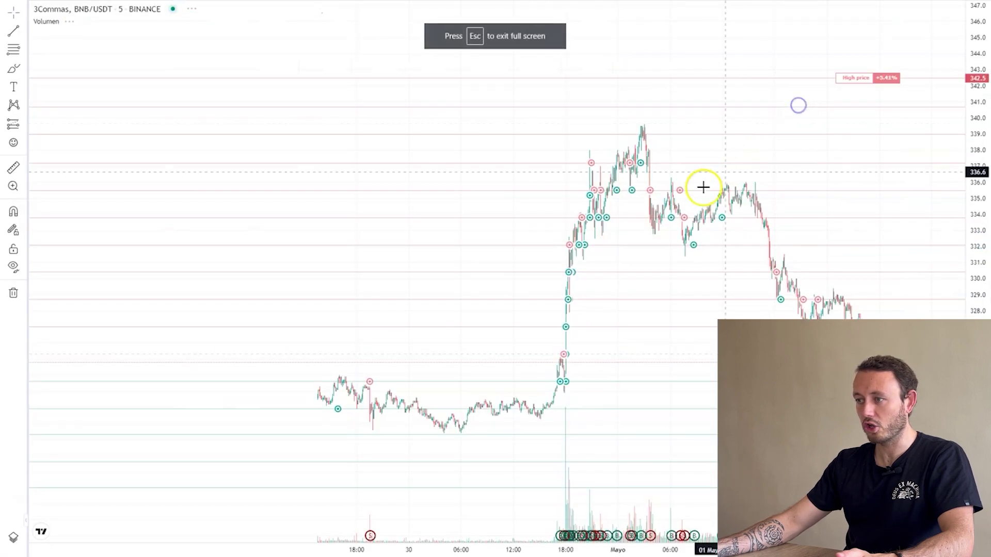
left_click_drag(593, 349, 631, 348)
left_click_drag(308, 416, 288, 432)
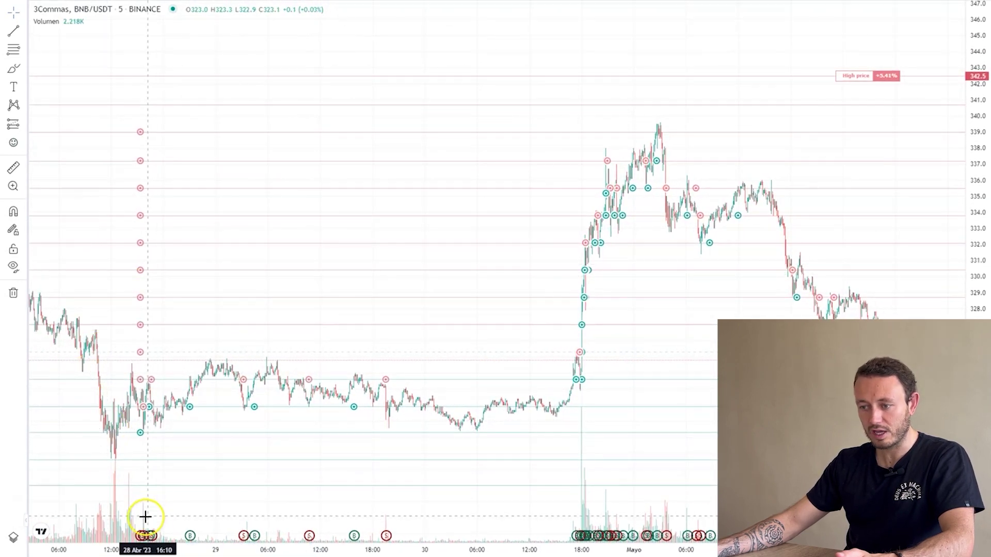